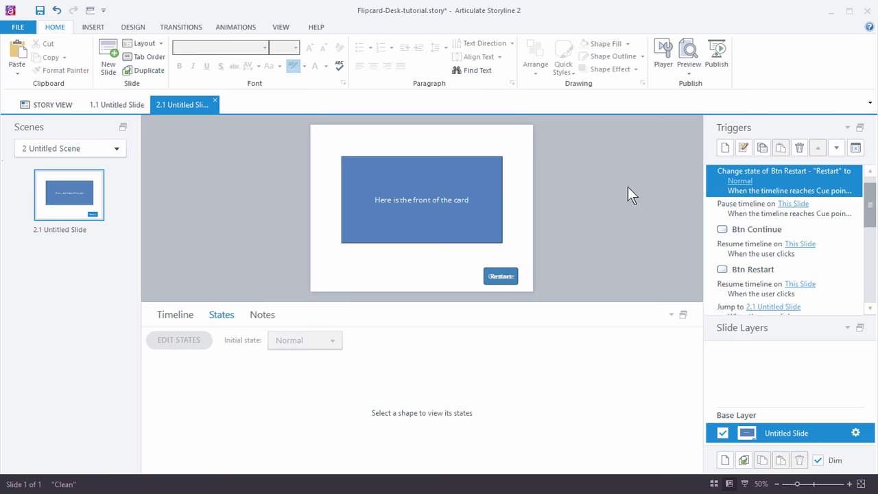
- Preview the current slide and flip the first card to show and hide its orange note card
{"action": "left_click", "coordinate": [689, 77]}
{"action": "left_click", "coordinate": [698, 85]}
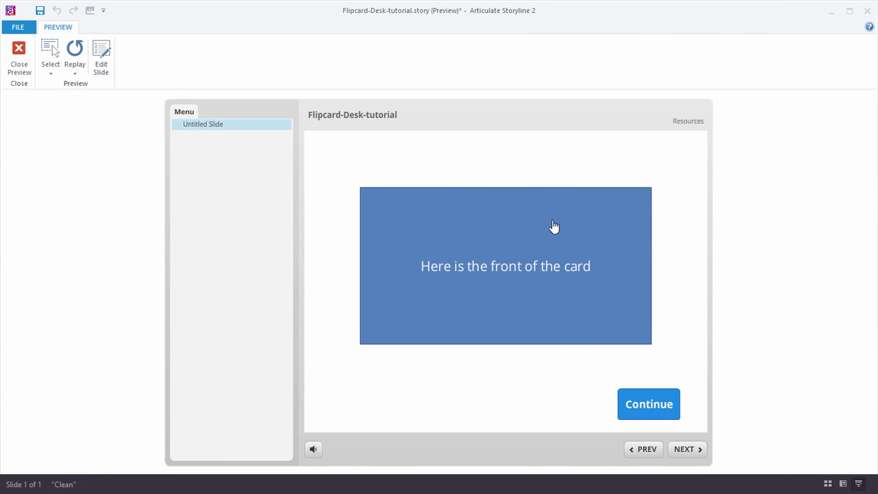
{"action": "left_click", "coordinate": [556, 296]}
{"action": "left_click", "coordinate": [519, 339]}
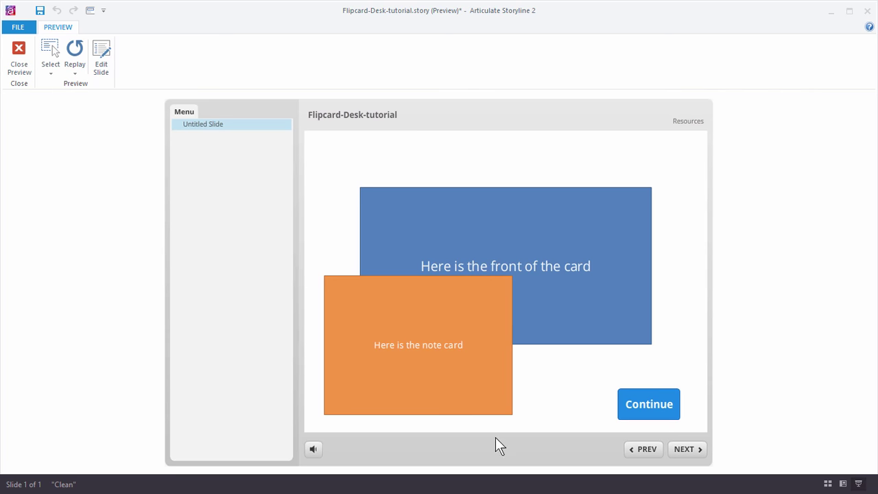
{"action": "left_click", "coordinate": [535, 306]}
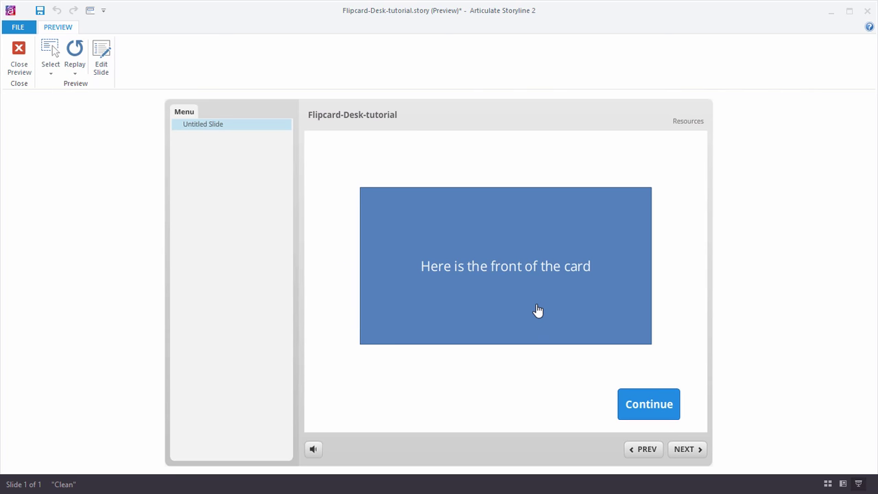
- Continue through the next cards, toggling their note cards, then close the preview
{"action": "left_click", "coordinate": [631, 405]}
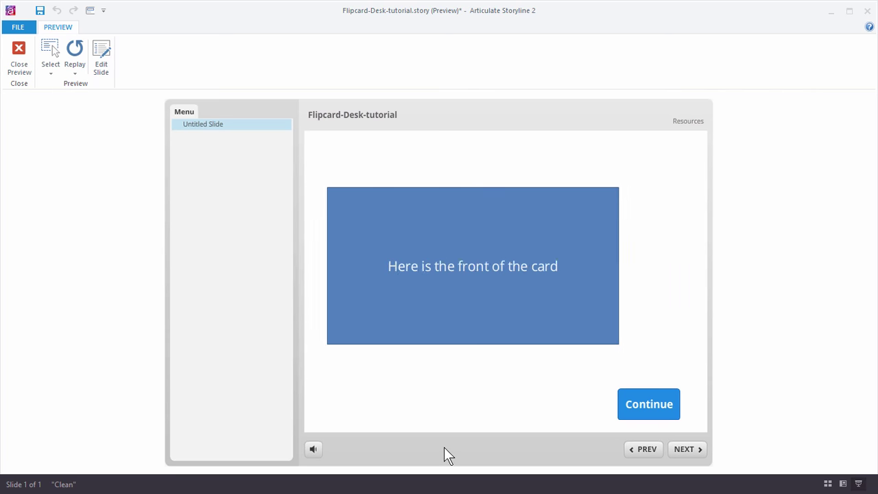
{"action": "left_click", "coordinate": [495, 257]}
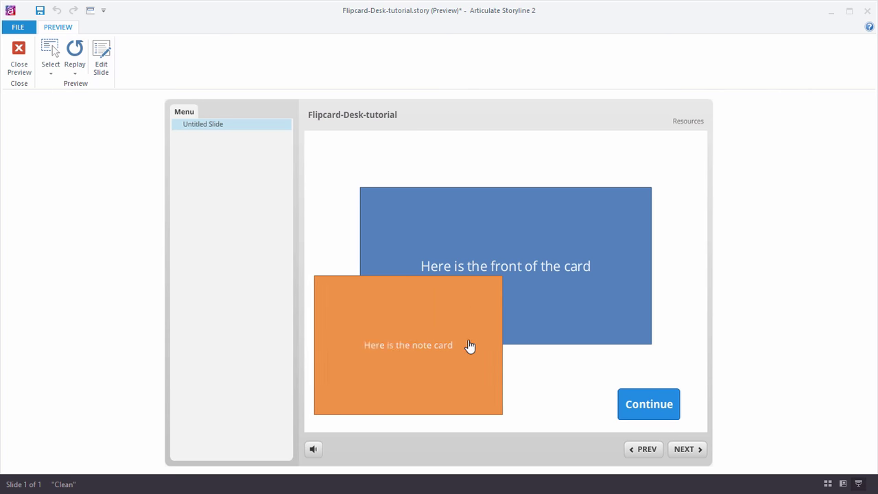
{"action": "left_click", "coordinate": [469, 345]}
{"action": "left_click", "coordinate": [487, 254]}
{"action": "left_click", "coordinate": [485, 253]}
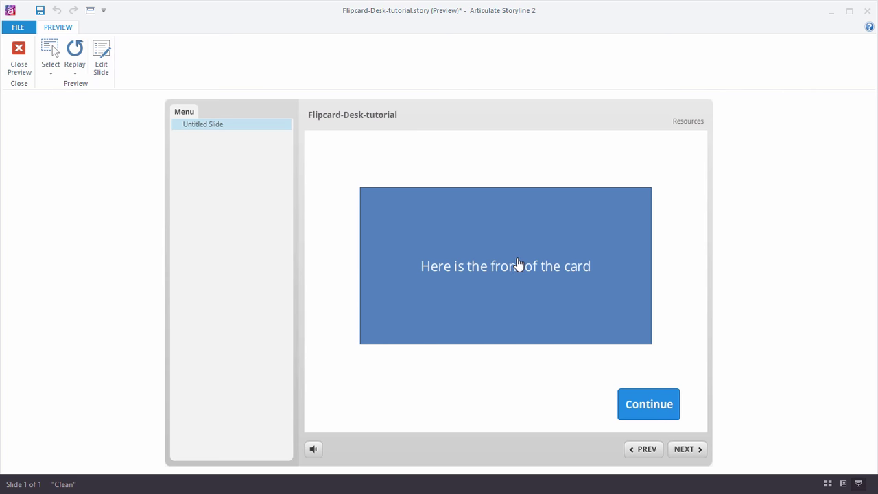
{"action": "left_click", "coordinate": [646, 412]}
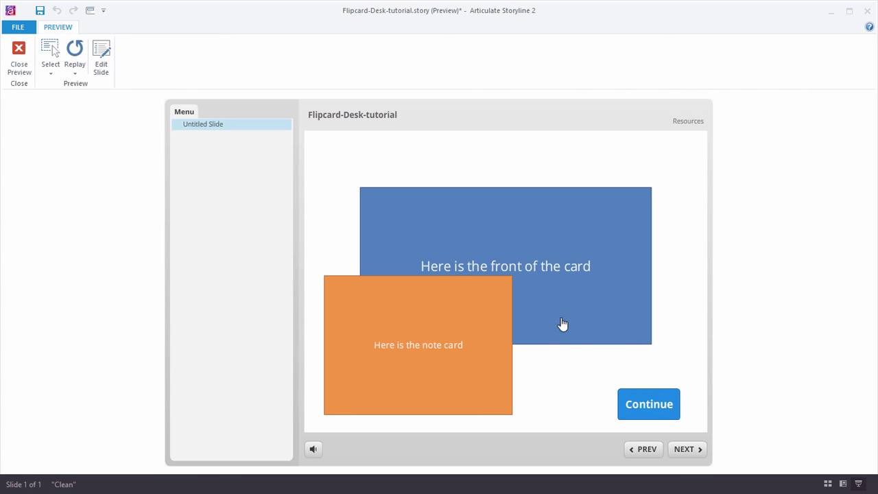
{"action": "left_click", "coordinate": [648, 419]}
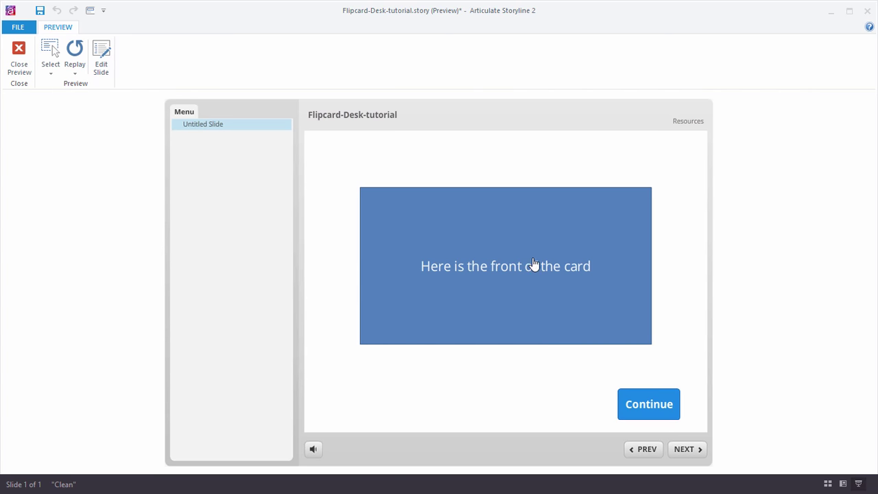
{"action": "left_click", "coordinate": [27, 53]}
- Select the Card shape and view its Selected state, then deselect and return to the timeline
{"action": "left_click", "coordinate": [177, 315]}
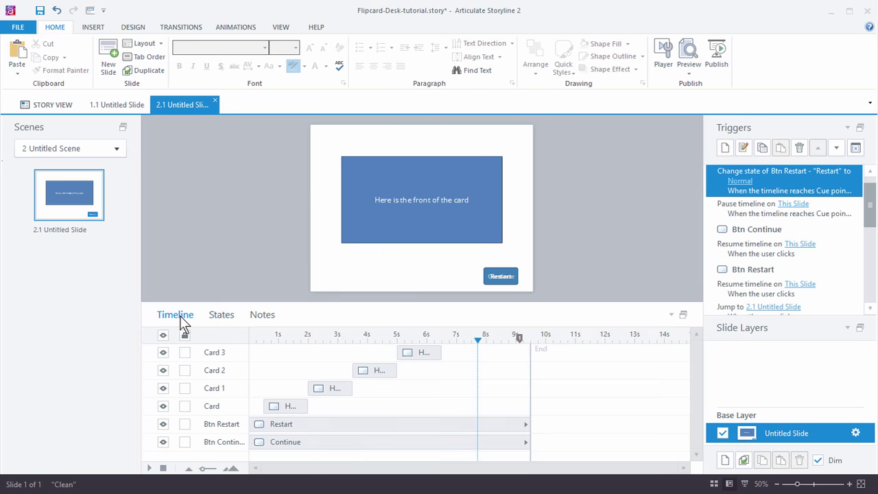
{"action": "left_click", "coordinate": [287, 405]}
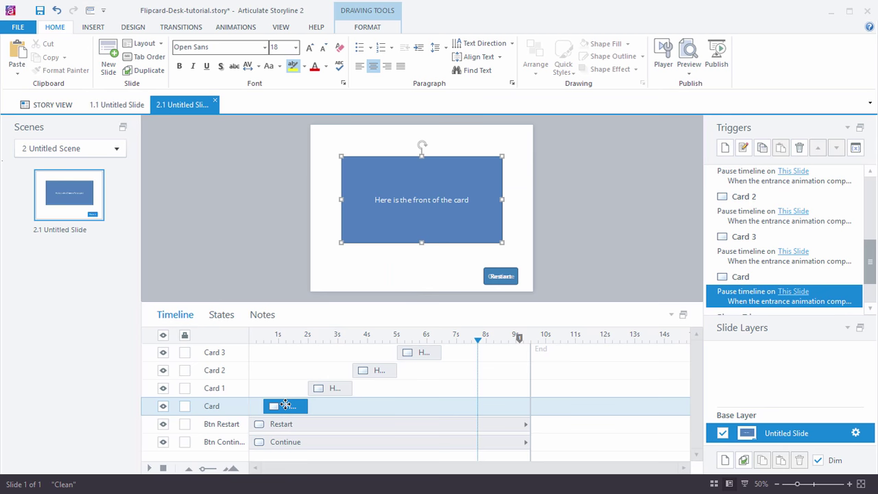
{"action": "left_click", "coordinate": [221, 315]}
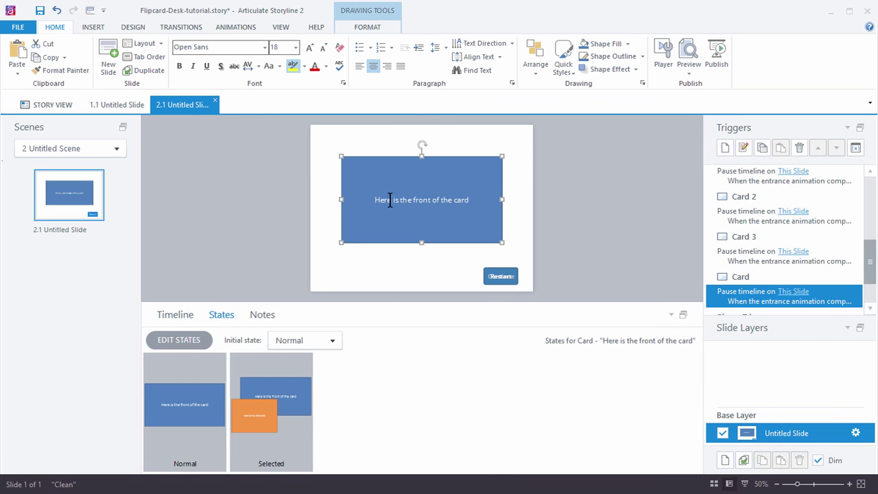
{"action": "left_click", "coordinate": [261, 436]}
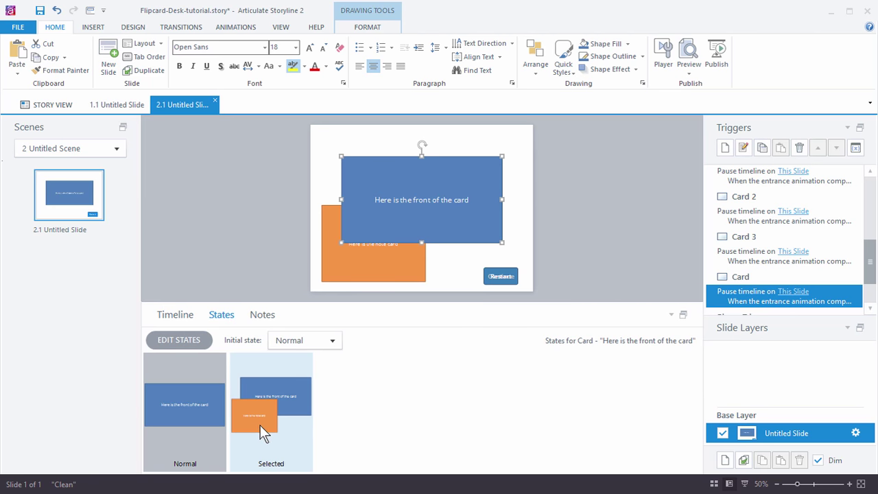
{"action": "left_click", "coordinate": [247, 270]}
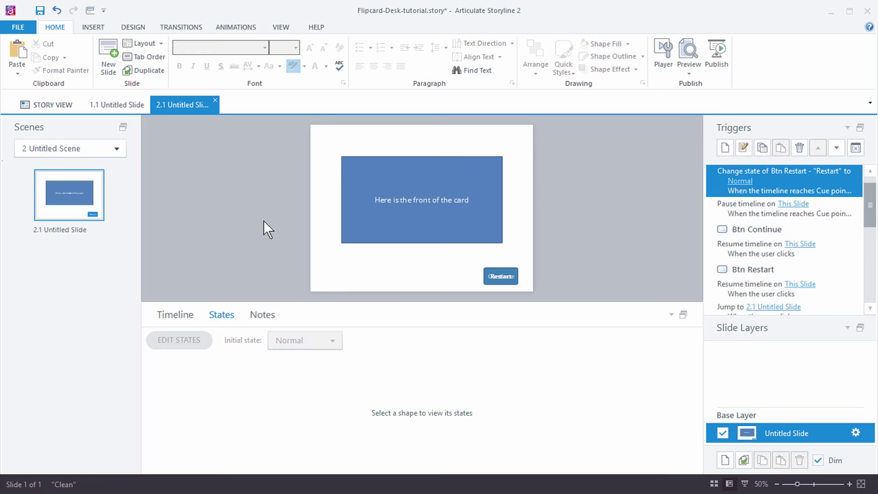
{"action": "left_click", "coordinate": [180, 315]}
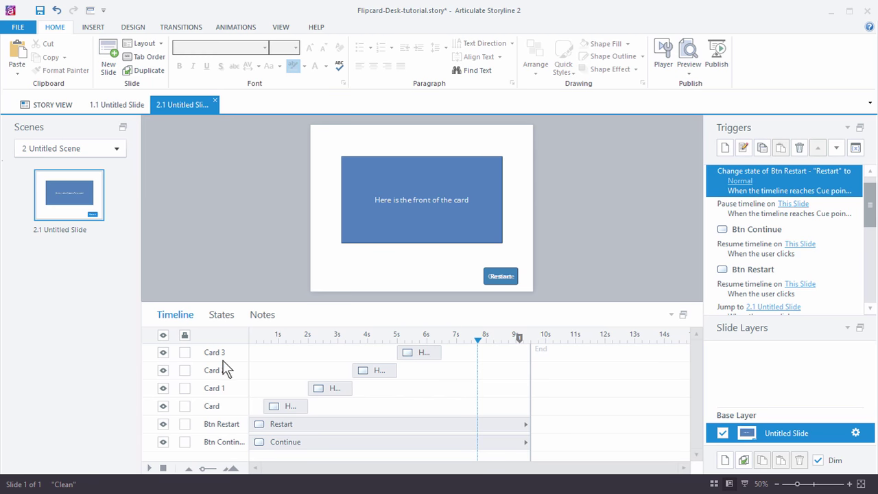
- Start File > Translation > Export, proposing Flipcard-Desk-tutorial.doc in the Flipcard-KC folder
{"action": "left_click", "coordinate": [18, 28]}
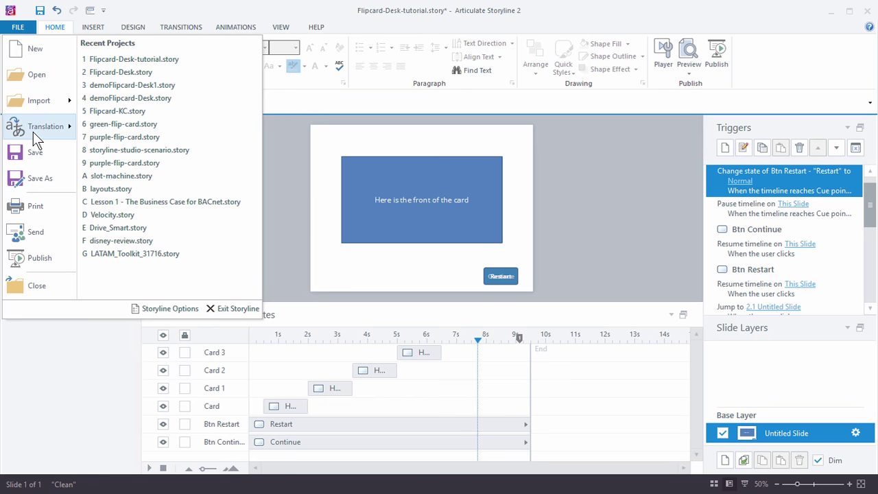
{"action": "mouse_move", "coordinate": [39, 132]}
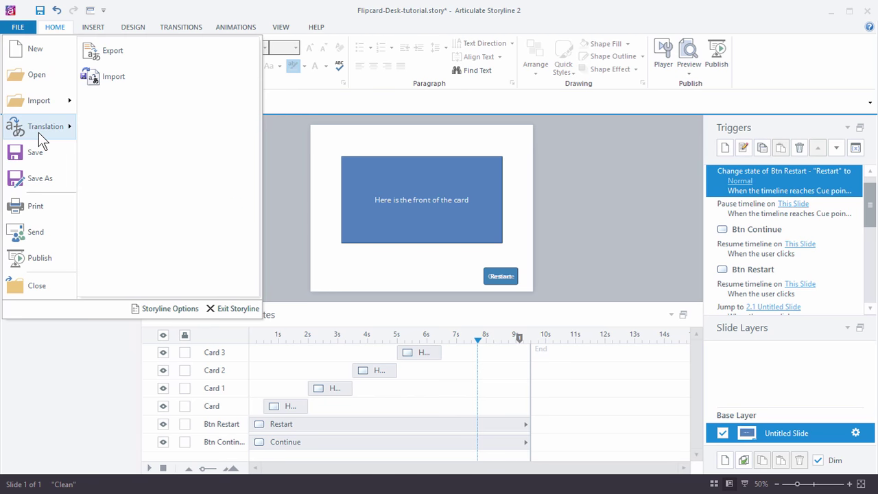
{"action": "left_click", "coordinate": [128, 51]}
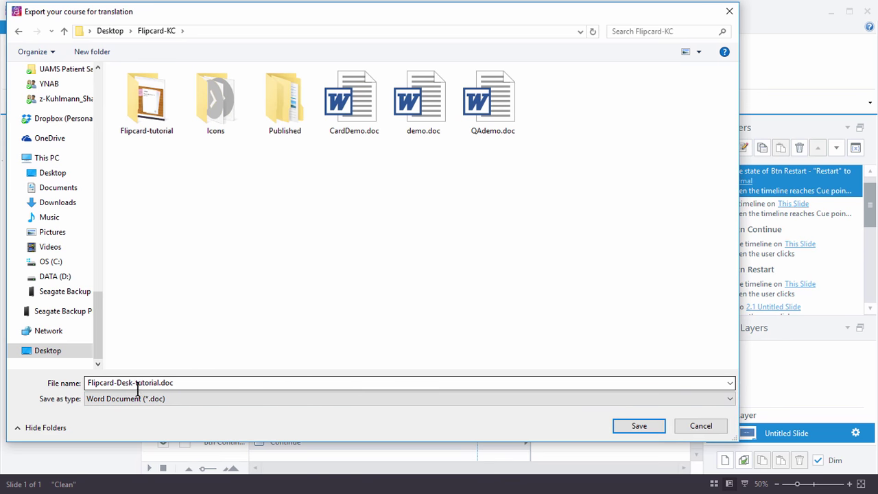
- Save the export as Flipcard-Desk-tutorial.doc and delete the extra space between 'hide' and 'the' in Word
{"action": "left_click", "coordinate": [638, 426]}
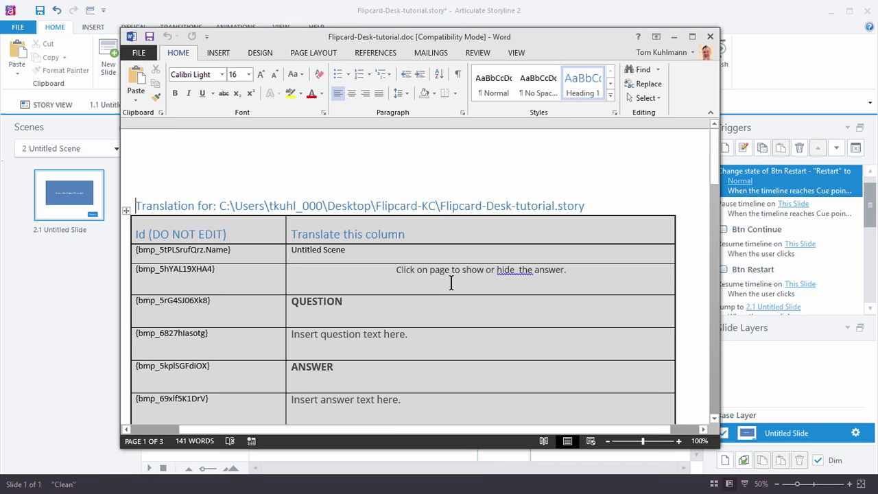
{"action": "left_click", "coordinate": [517, 270]}
{"action": "key", "text": "BackSpace"}
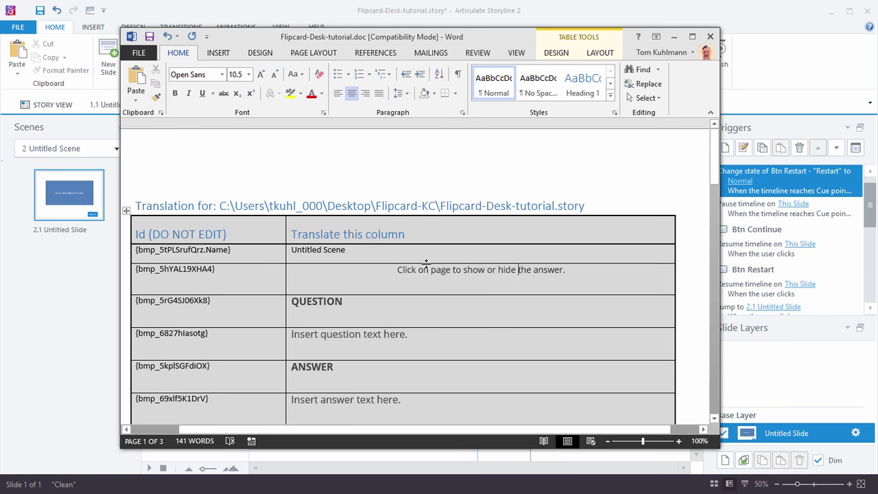
{"action": "scroll", "coordinate": [426, 262], "scroll_direction": "down", "scroll_amount": 15}
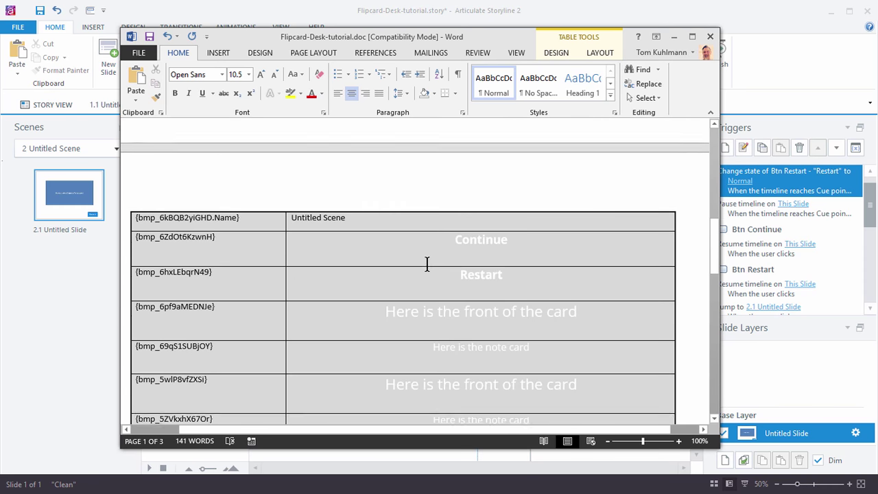
{"action": "scroll", "coordinate": [426, 263], "scroll_direction": "down", "scroll_amount": 1}
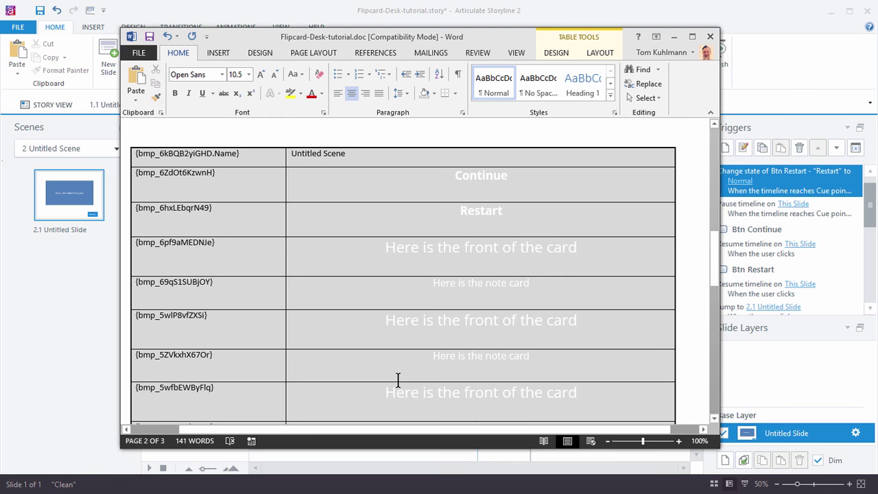
{"action": "scroll", "coordinate": [391, 244], "scroll_direction": "down", "scroll_amount": 1}
{"action": "scroll", "coordinate": [413, 213], "scroll_direction": "up", "scroll_amount": 1}
- Number the first two card front and note card texts 1 and 2
{"action": "left_click", "coordinate": [470, 253]}
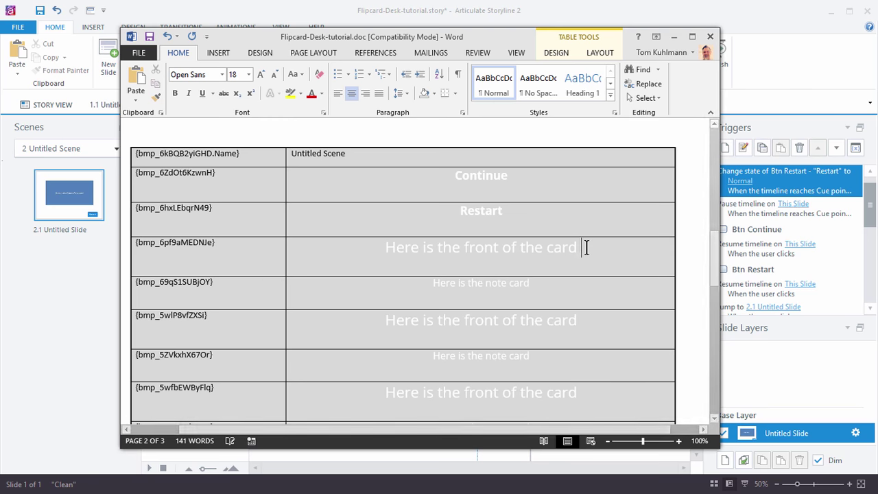
{"action": "type", "text": "1"}
{"action": "left_click", "coordinate": [552, 283]}
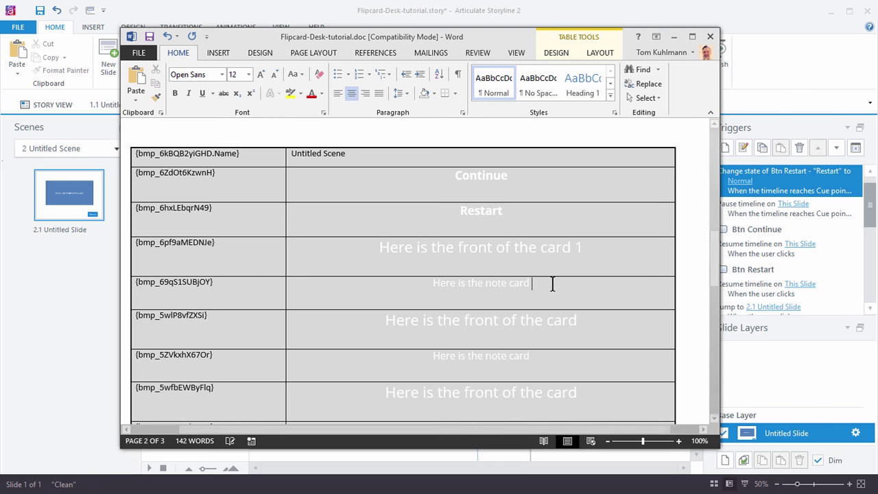
{"action": "type", "text": "1"}
{"action": "left_click", "coordinate": [588, 318]}
{"action": "type", "text": "2"}
{"action": "left_click", "coordinate": [538, 358]}
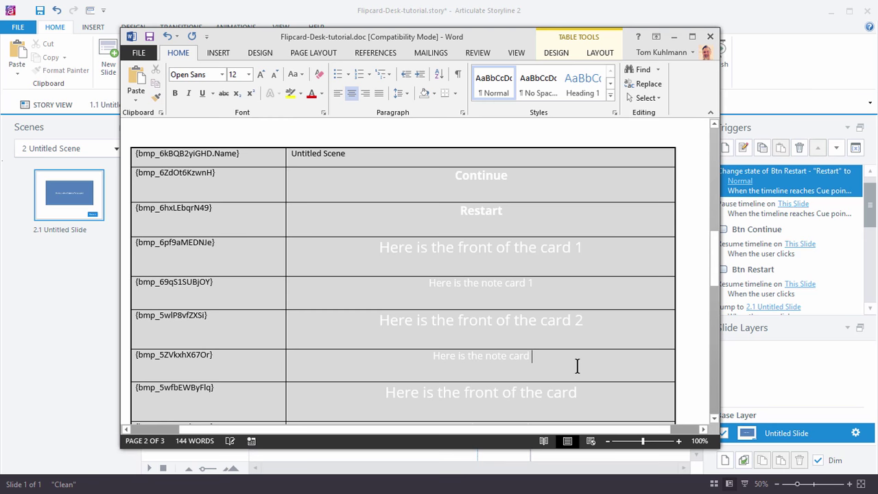
{"action": "type", "text": "2"}
- Number the third card front and note card 3, and the fourth card front 4
{"action": "left_click", "coordinate": [601, 393]}
{"action": "type", "text": "3"}
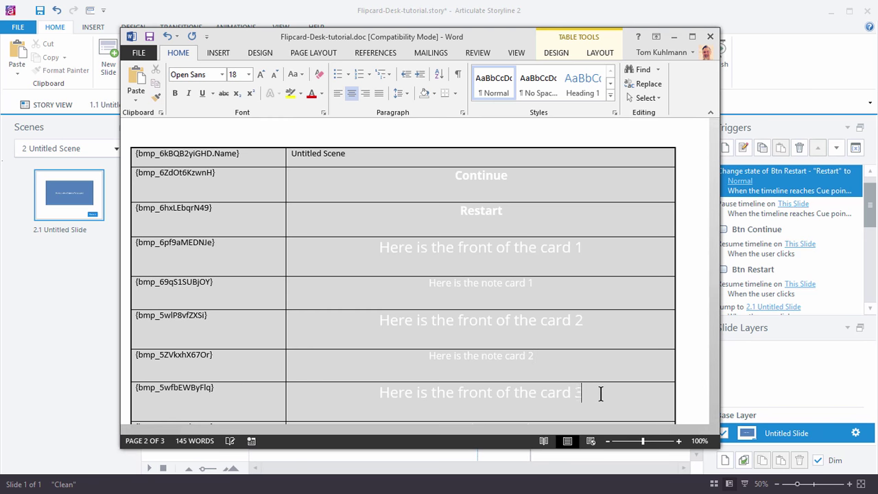
{"action": "scroll", "coordinate": [586, 389], "scroll_direction": "down", "scroll_amount": 1}
{"action": "left_click", "coordinate": [558, 389]}
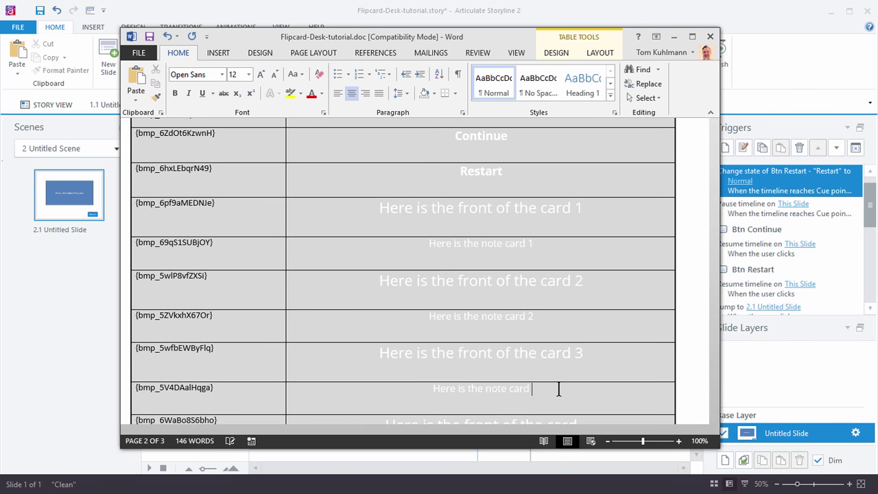
{"action": "type", "text": "3"}
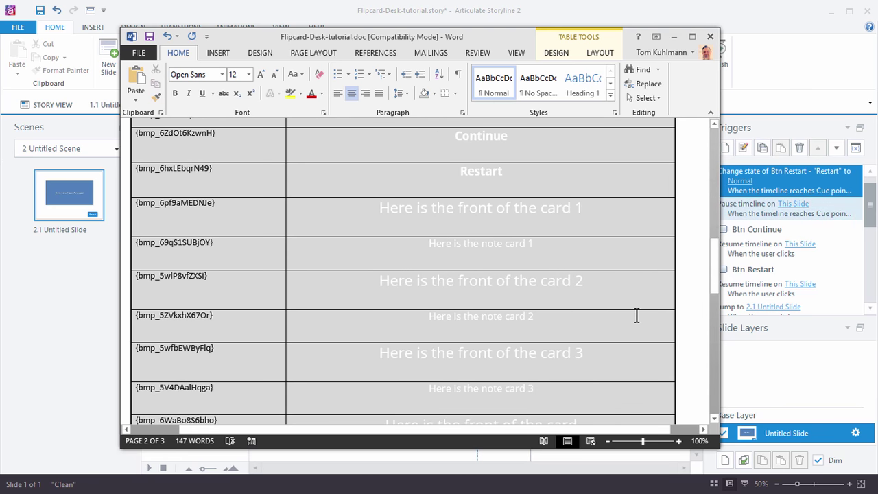
{"action": "scroll", "coordinate": [637, 315], "scroll_direction": "down", "scroll_amount": 2}
{"action": "scroll", "coordinate": [637, 316], "scroll_direction": "down", "scroll_amount": 2}
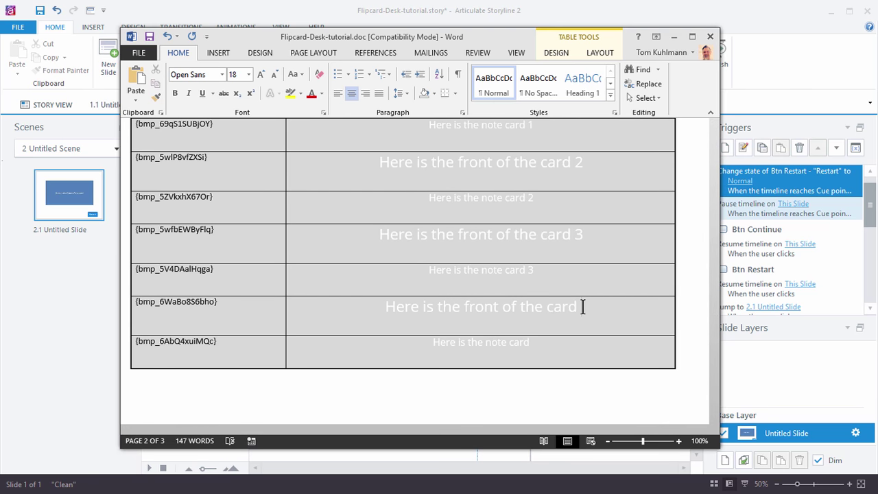
{"action": "type", "text": "4"}
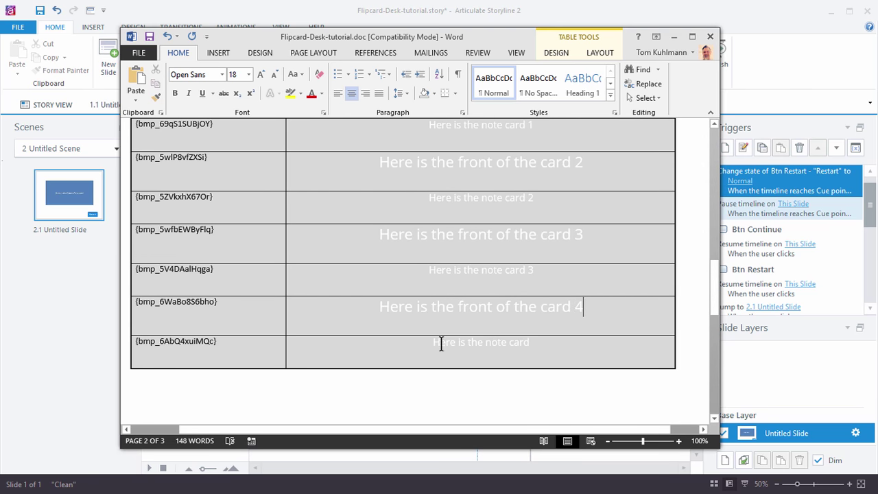
- Replace the last note card text with the pasted four sentences, then save and close the document
{"action": "left_click_drag", "start_coordinate": [433, 343], "coordinate": [529, 347]}
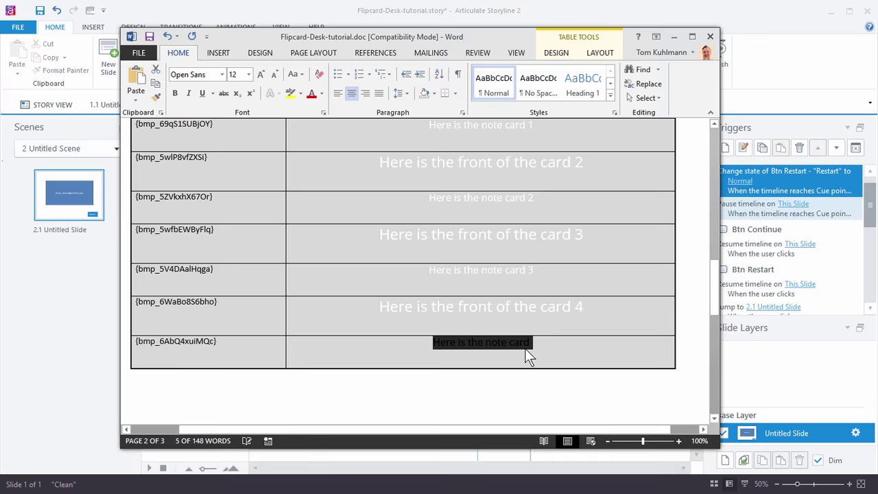
{"action": "type", "text": "Dramatically enable backend mindshare and client-focused innovation. Objectively build multimedia based core competencies for installed base metrics. Interactively implement interoperable leadership through dynamic e-business. Phosfluorescently deploy parallel potentialities."}
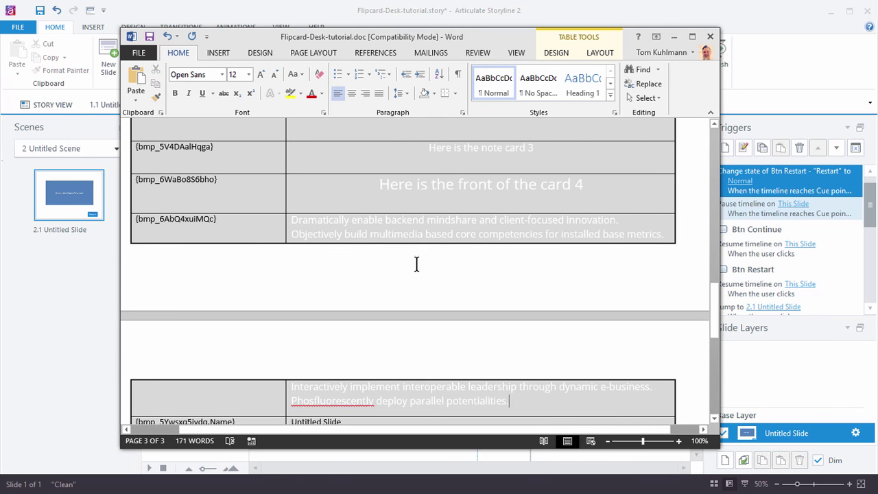
{"action": "scroll", "coordinate": [451, 391], "scroll_direction": "down", "scroll_amount": 3}
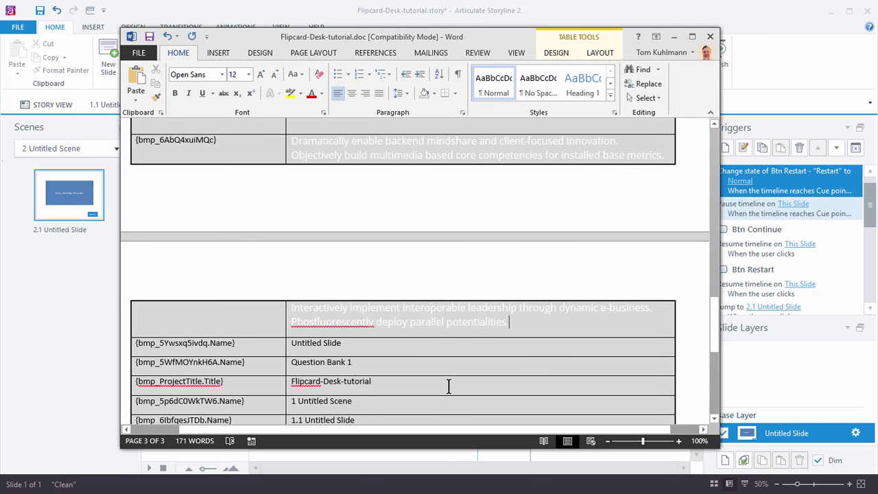
{"action": "scroll", "coordinate": [489, 384], "scroll_direction": "up", "scroll_amount": 9}
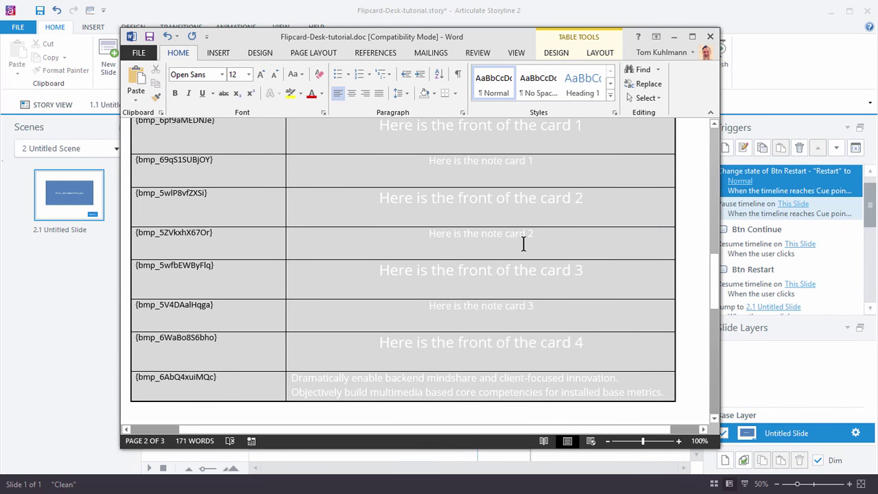
{"action": "scroll", "coordinate": [522, 244], "scroll_direction": "up", "scroll_amount": 6}
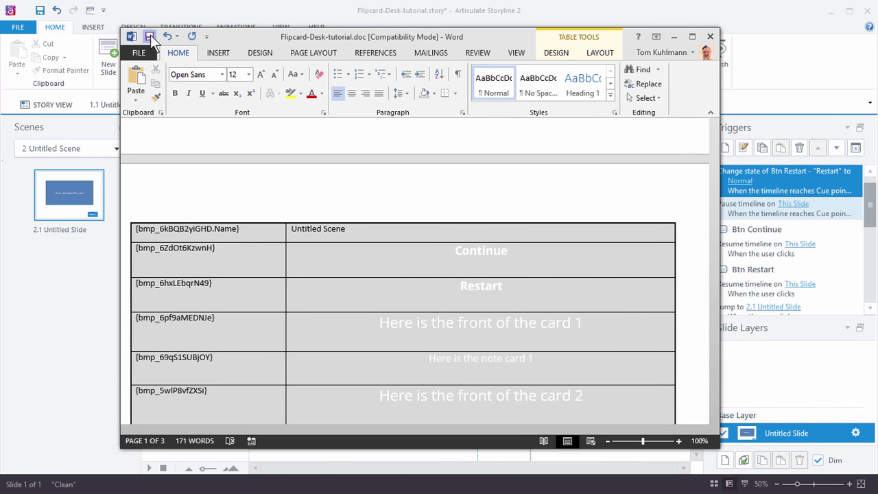
{"action": "left_click", "coordinate": [149, 37]}
{"action": "left_click", "coordinate": [714, 40]}
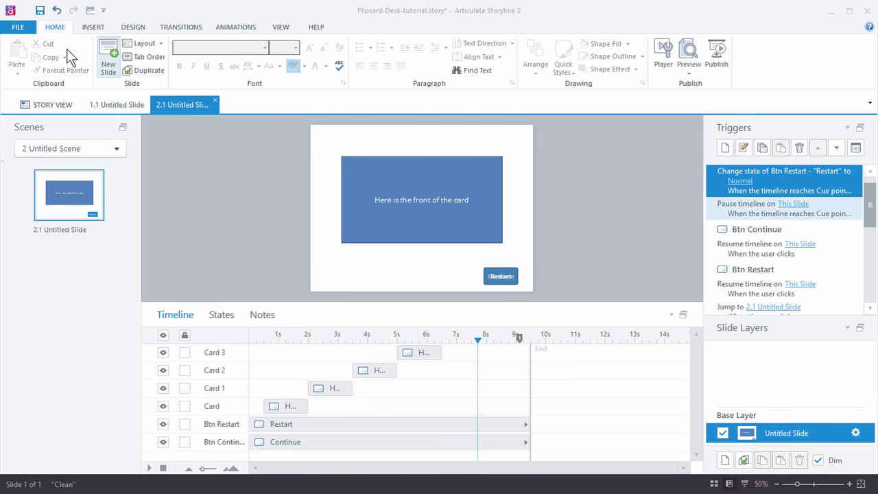
- Import Flipcard-Desk-tutorial.doc through File > Translation > Import and confirm the finished import
{"action": "left_click", "coordinate": [17, 26]}
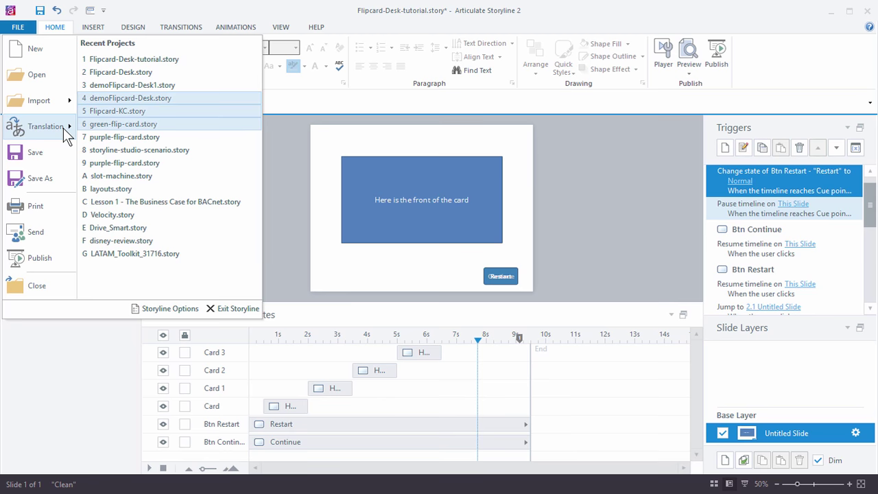
{"action": "mouse_move", "coordinate": [74, 130]}
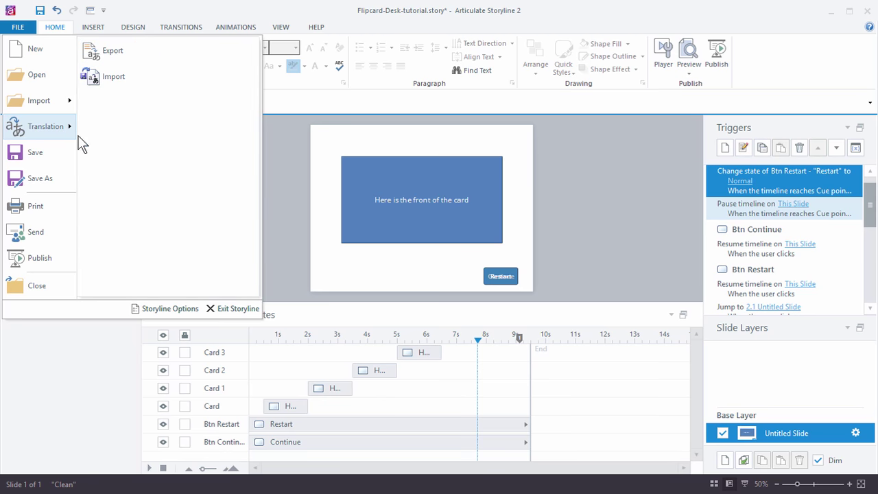
{"action": "left_click", "coordinate": [127, 82]}
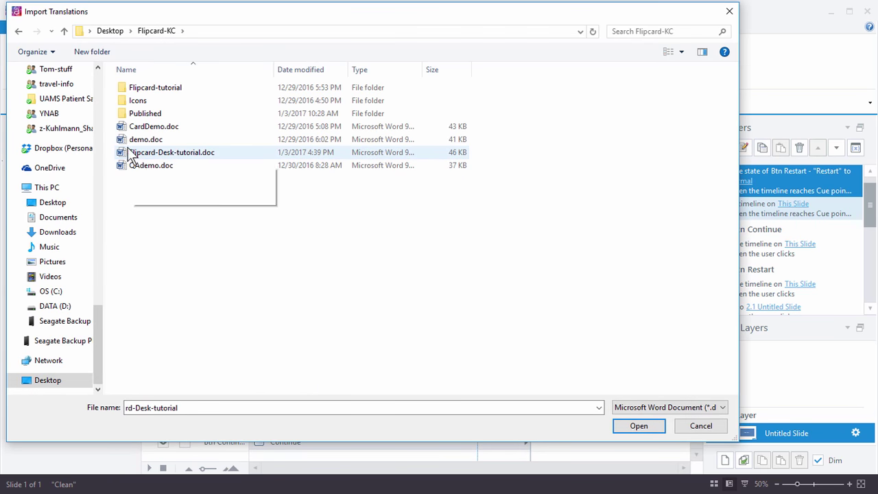
{"action": "left_click", "coordinate": [279, 153]}
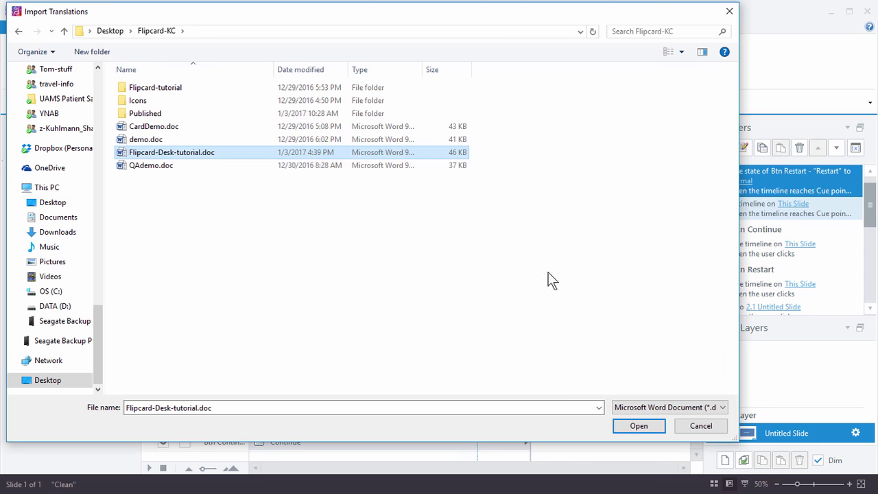
{"action": "left_click", "coordinate": [638, 425]}
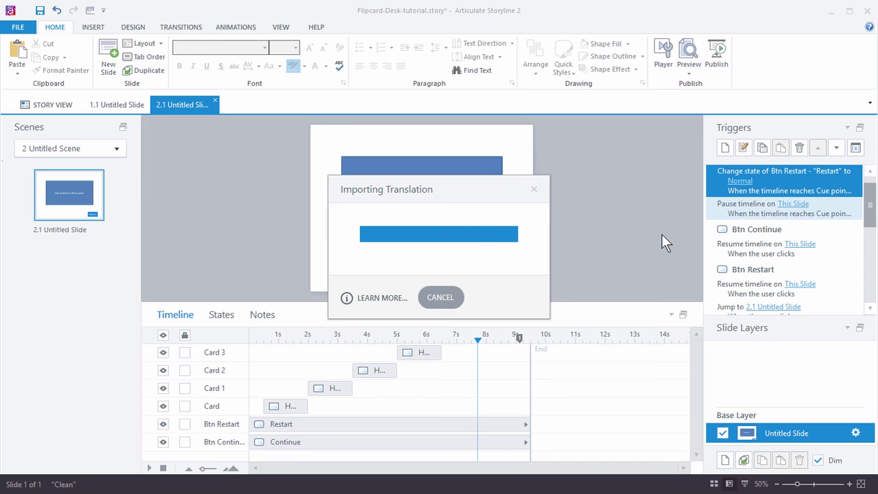
{"action": "left_click", "coordinate": [441, 306]}
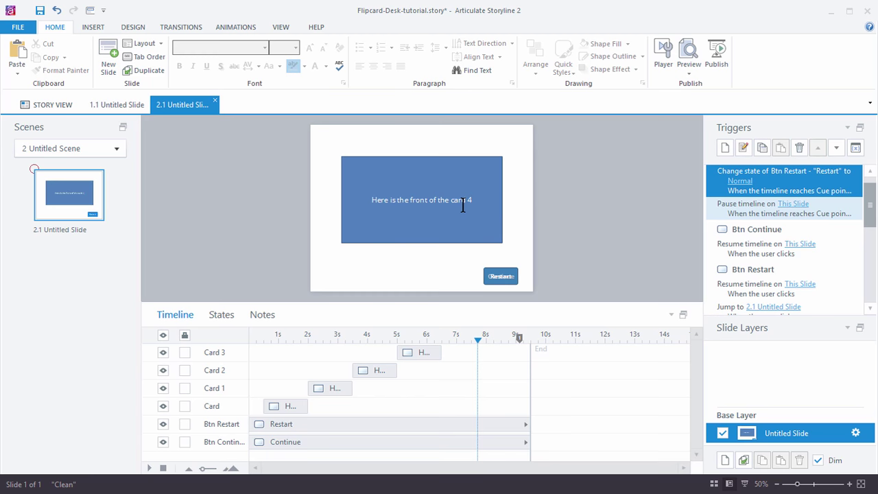
- Preview this slide, revealing the numbered notes of cards 1 to 4, ending on card 4's long note
{"action": "left_click", "coordinate": [687, 71]}
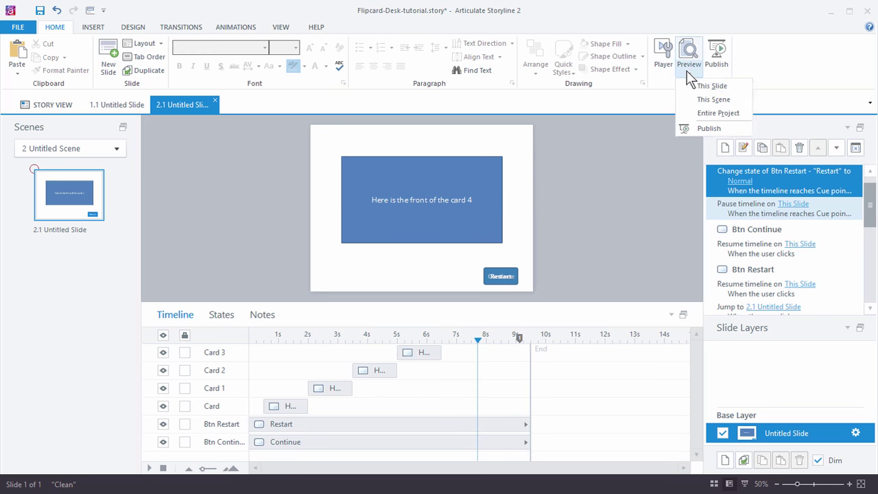
{"action": "left_click", "coordinate": [700, 85]}
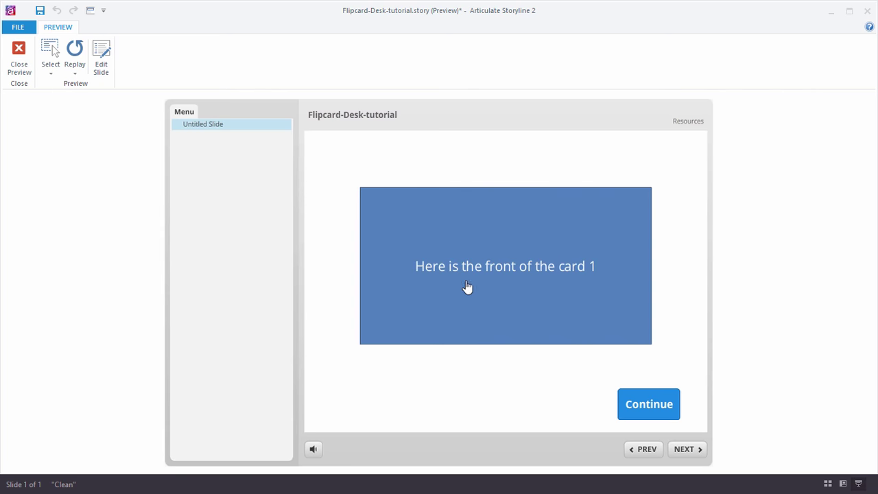
{"action": "left_click", "coordinate": [536, 277]}
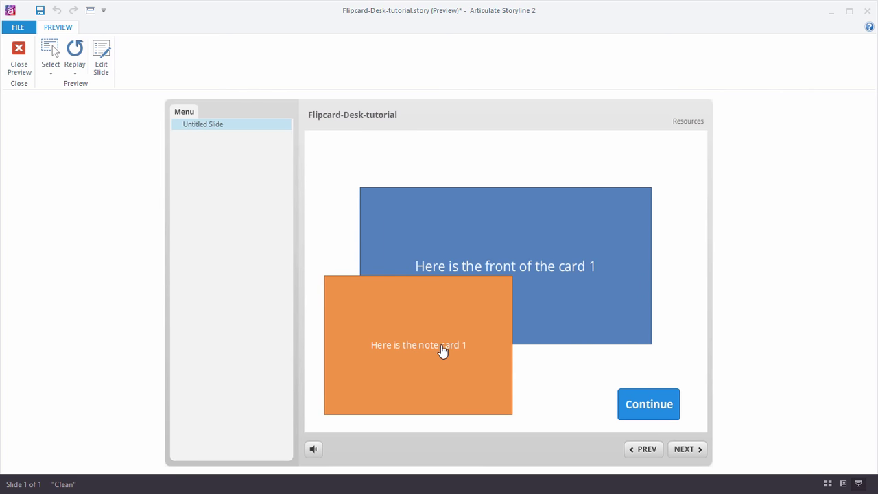
{"action": "left_click", "coordinate": [650, 414]}
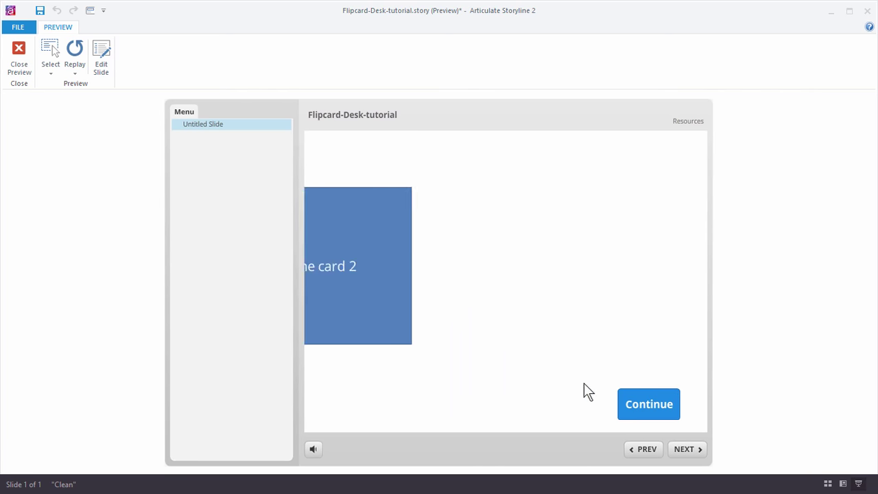
{"action": "left_click", "coordinate": [566, 302]}
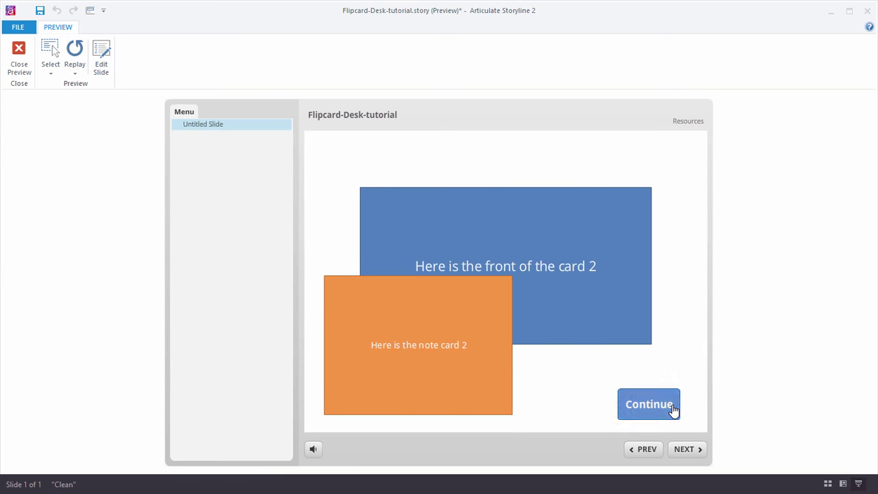
{"action": "left_click", "coordinate": [627, 417]}
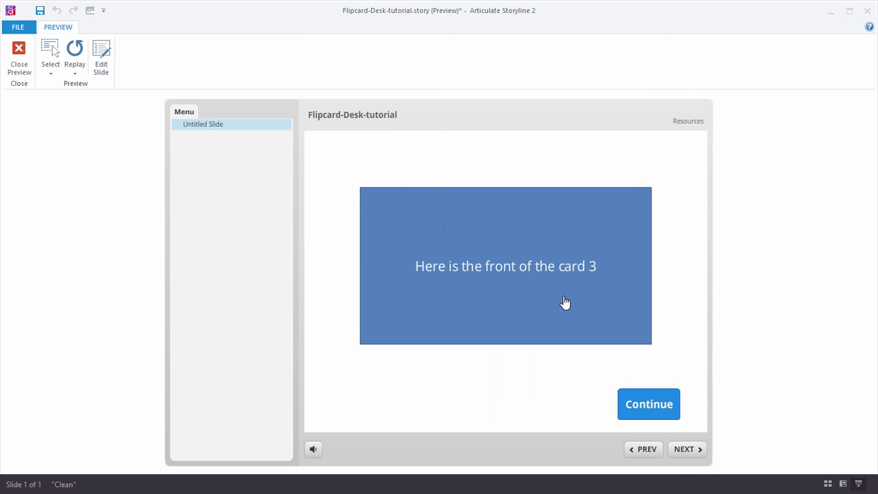
{"action": "left_click", "coordinate": [565, 302]}
{"action": "left_click", "coordinate": [637, 408]}
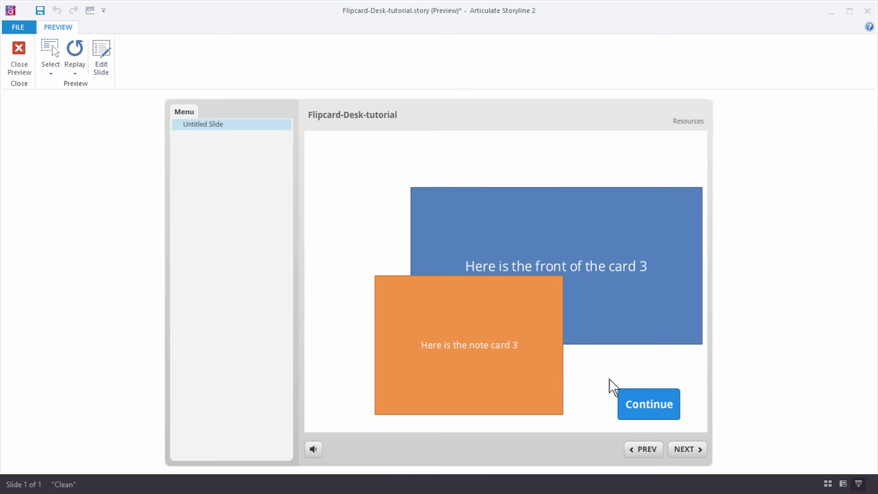
{"action": "left_click", "coordinate": [516, 319]}
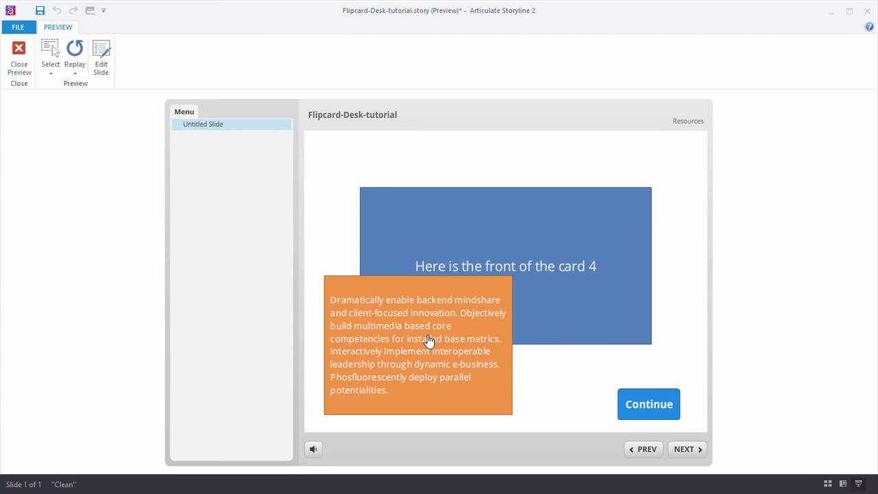